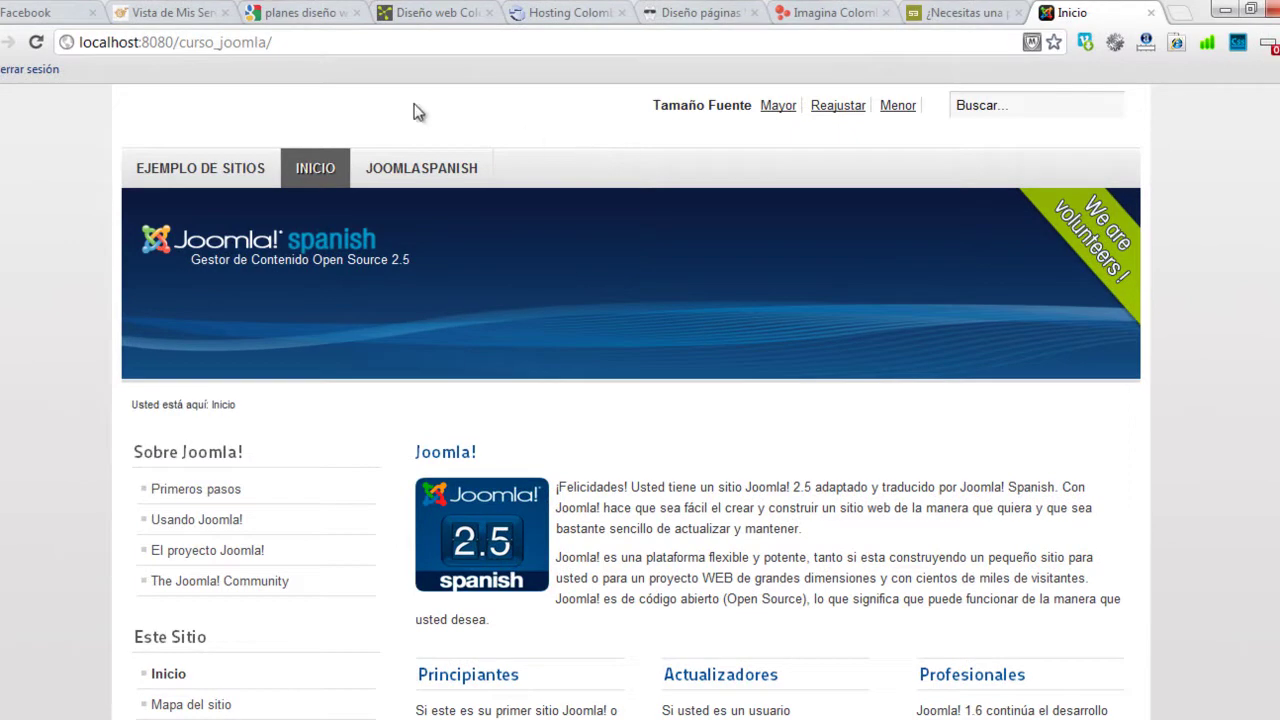
Step: Load localhost:8080/curso_joomla/administrator/ in the browser to reach the Joomla admin login page
scroll(79, 402, down, 6)
scroll(74, 397, up, 6)
scroll(699, 176, down, 6)
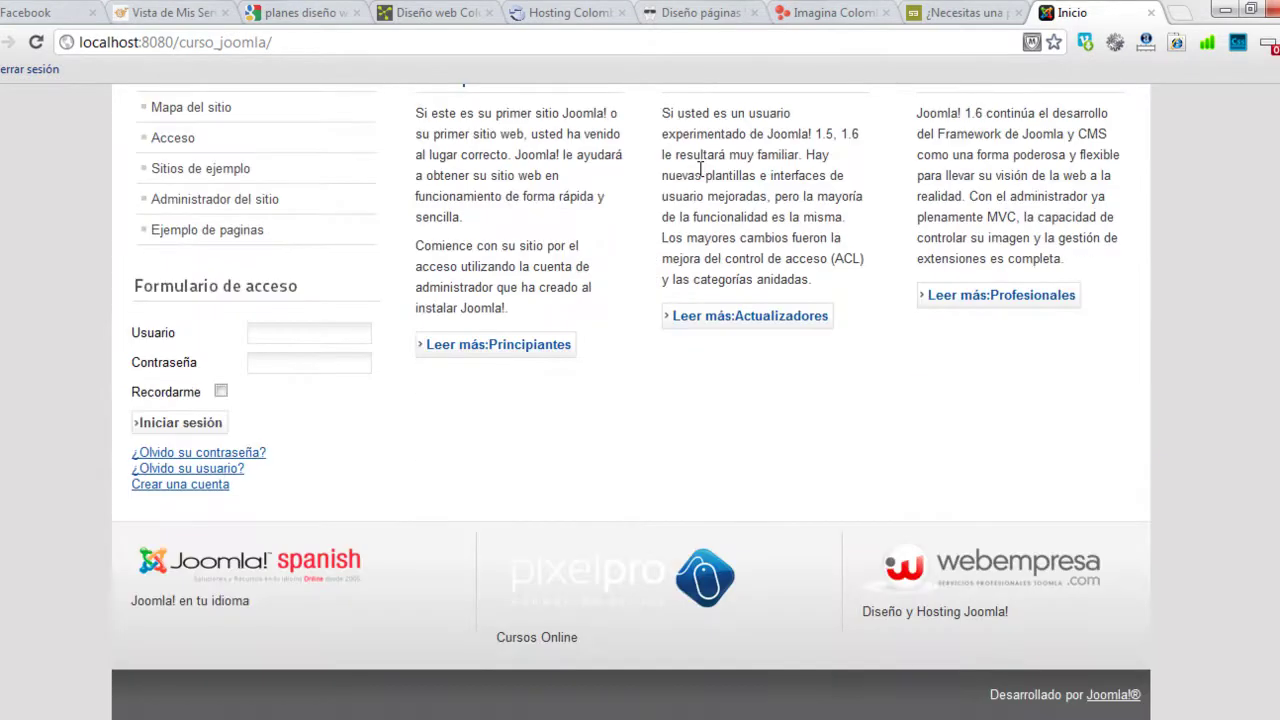
scroll(700, 169, up, 6)
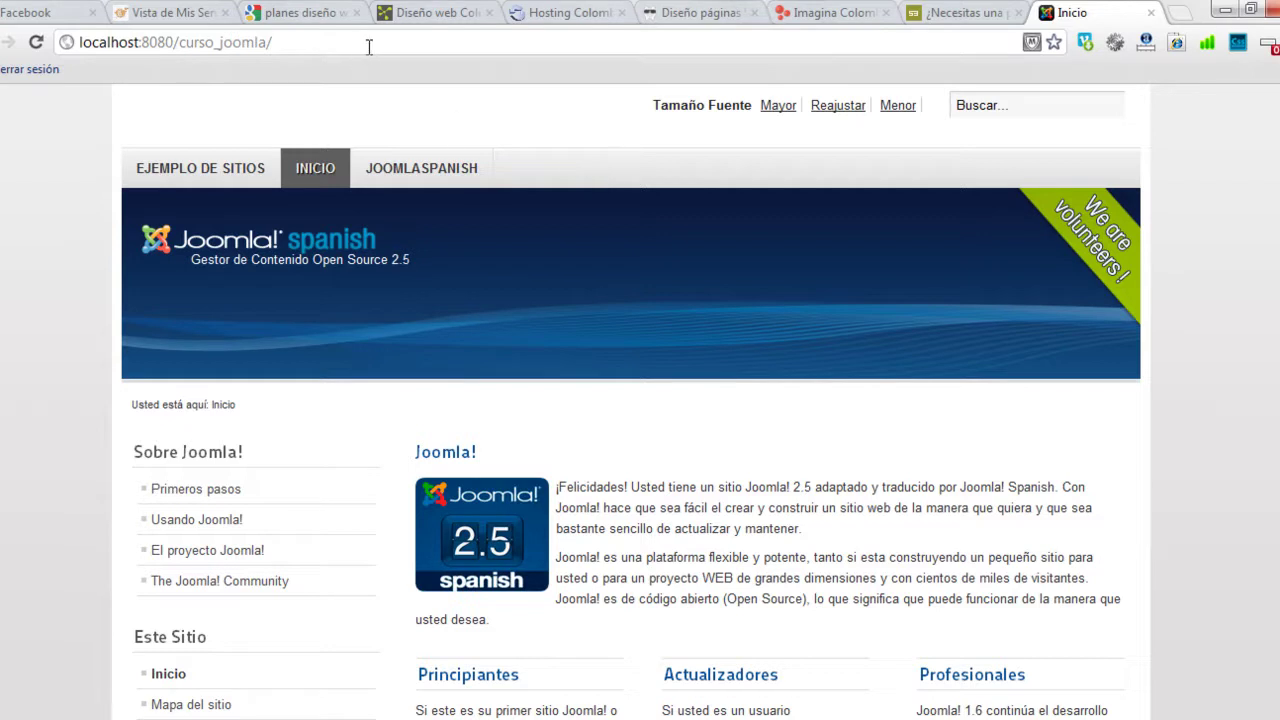
click(408, 48)
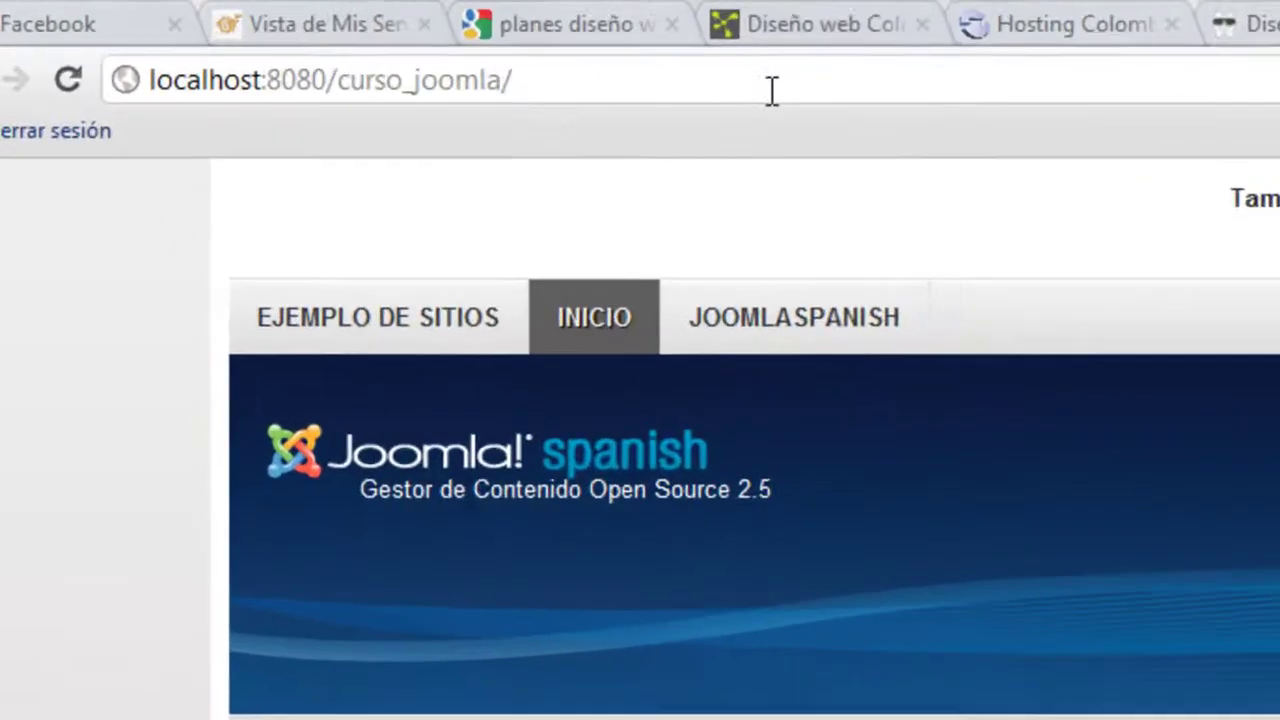
text(admin)
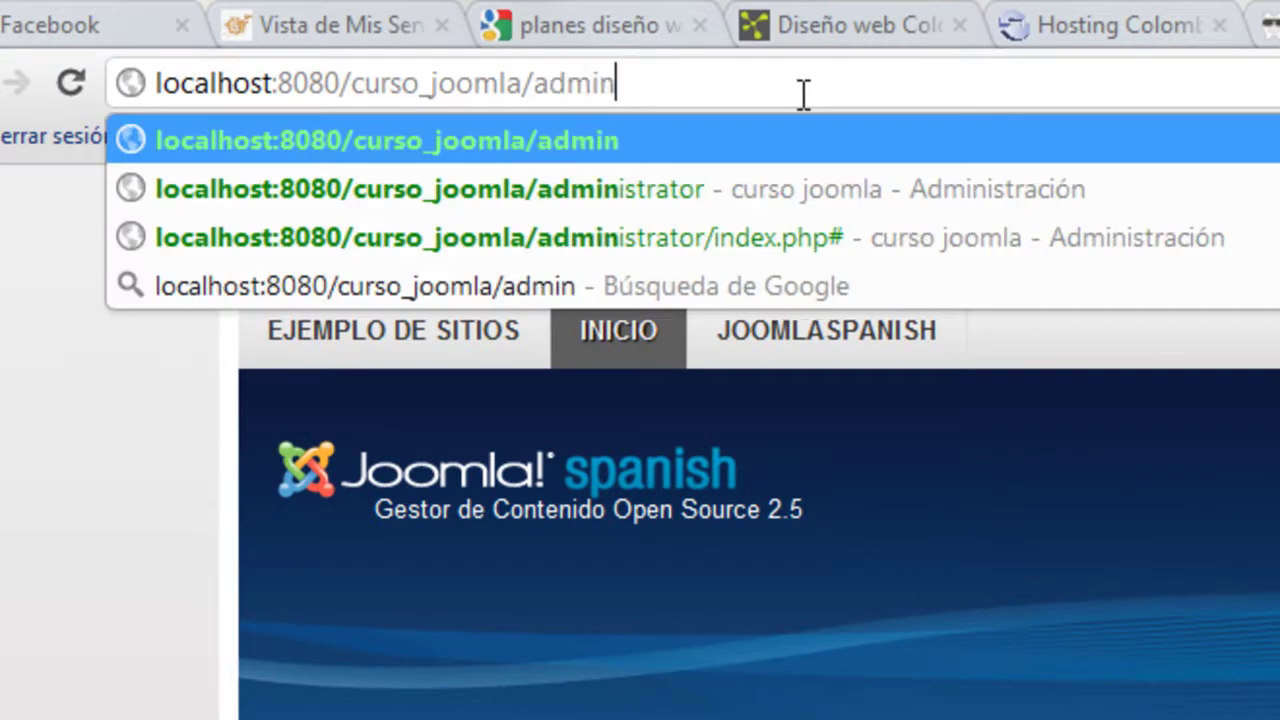
key(Down)
key(Return)
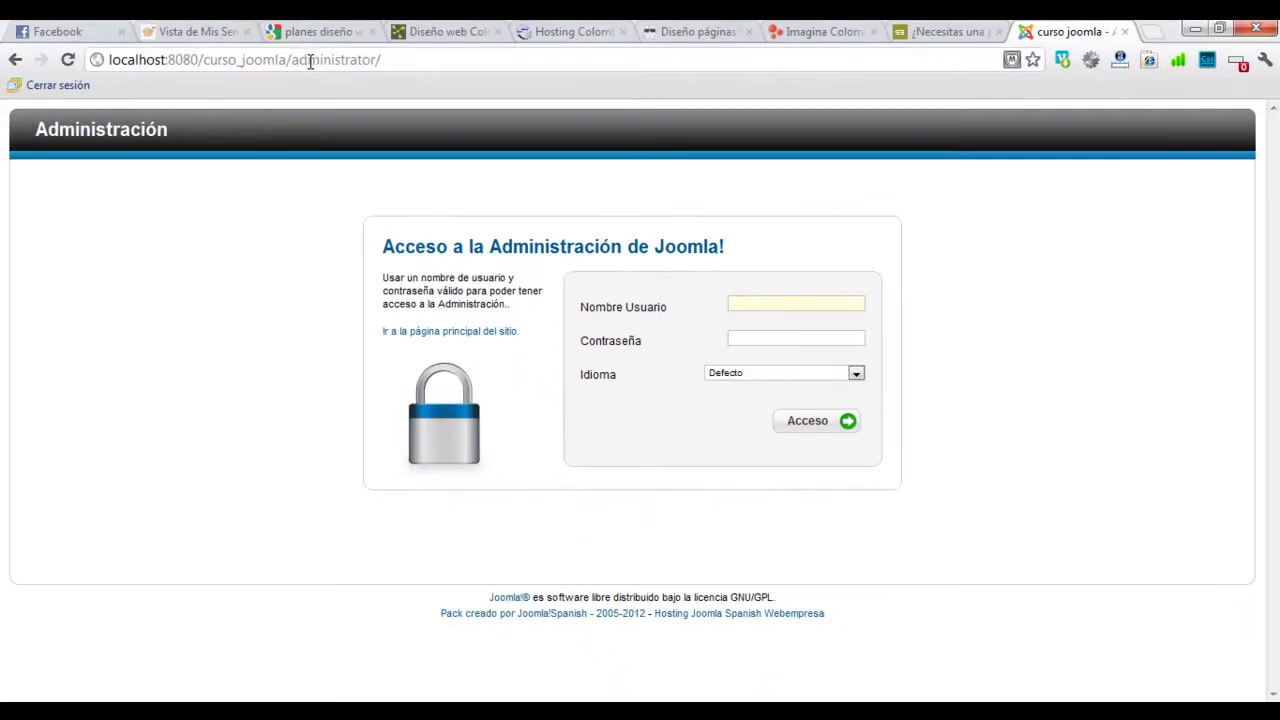
mouse_move(286, 60)
mouse_down()
mouse_move(412, 64)
mouse_move(294, 64)
mouse_up()
click(407, 60)
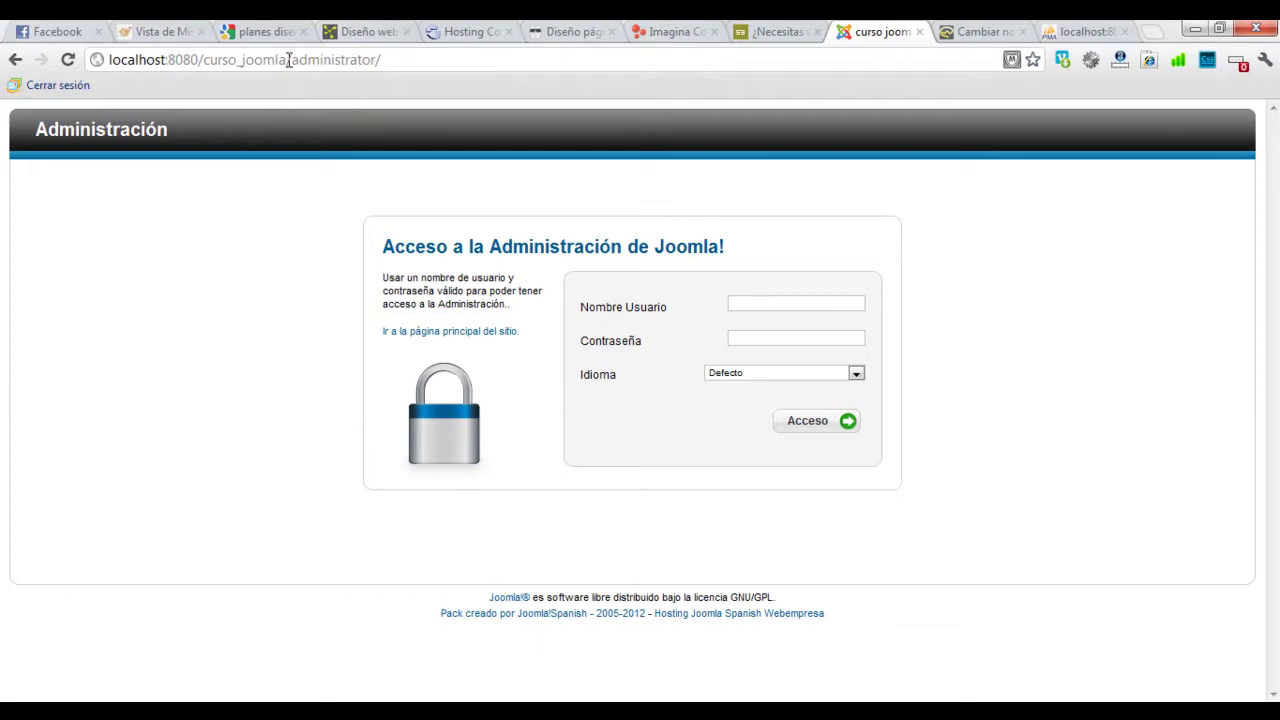
drag(293, 60, 388, 67)
click(331, 60)
double_click(318, 61)
double_click(317, 62)
click(317, 62)
drag(377, 60, 336, 63)
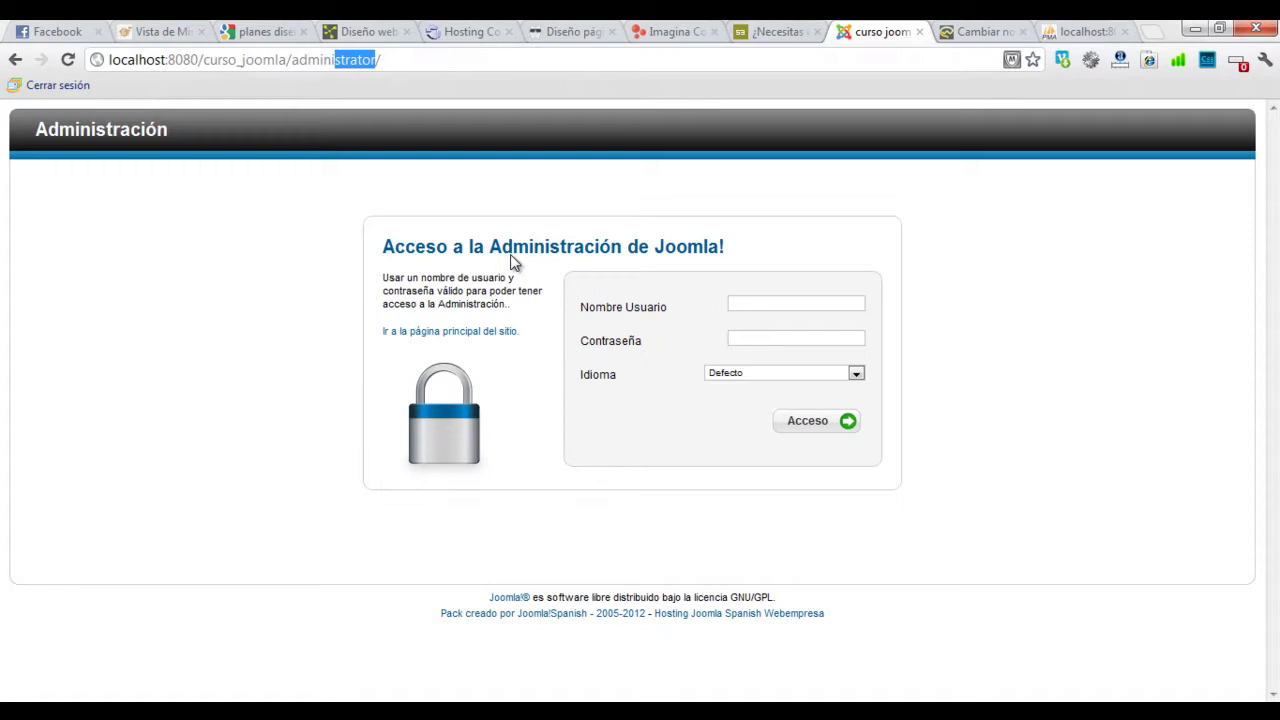
Step: Enter the administrator username and password in the login form
click(775, 307)
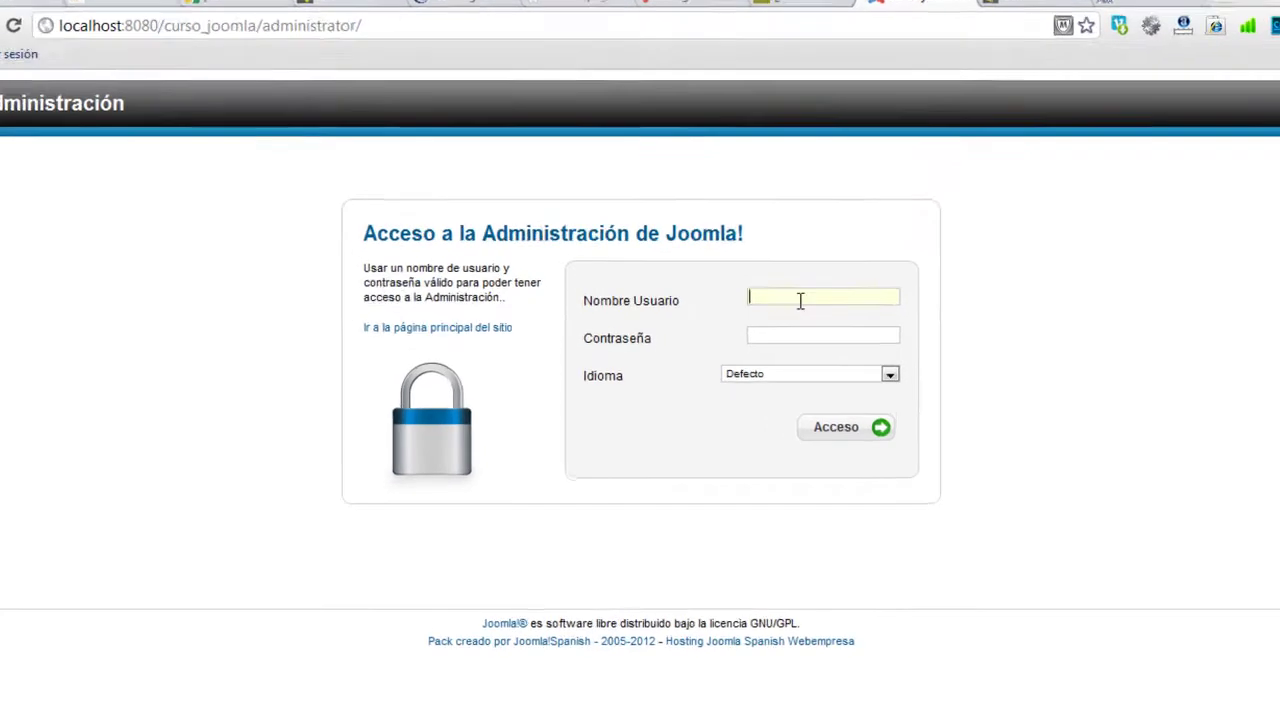
text(admin)
key(Tab)
text(******)
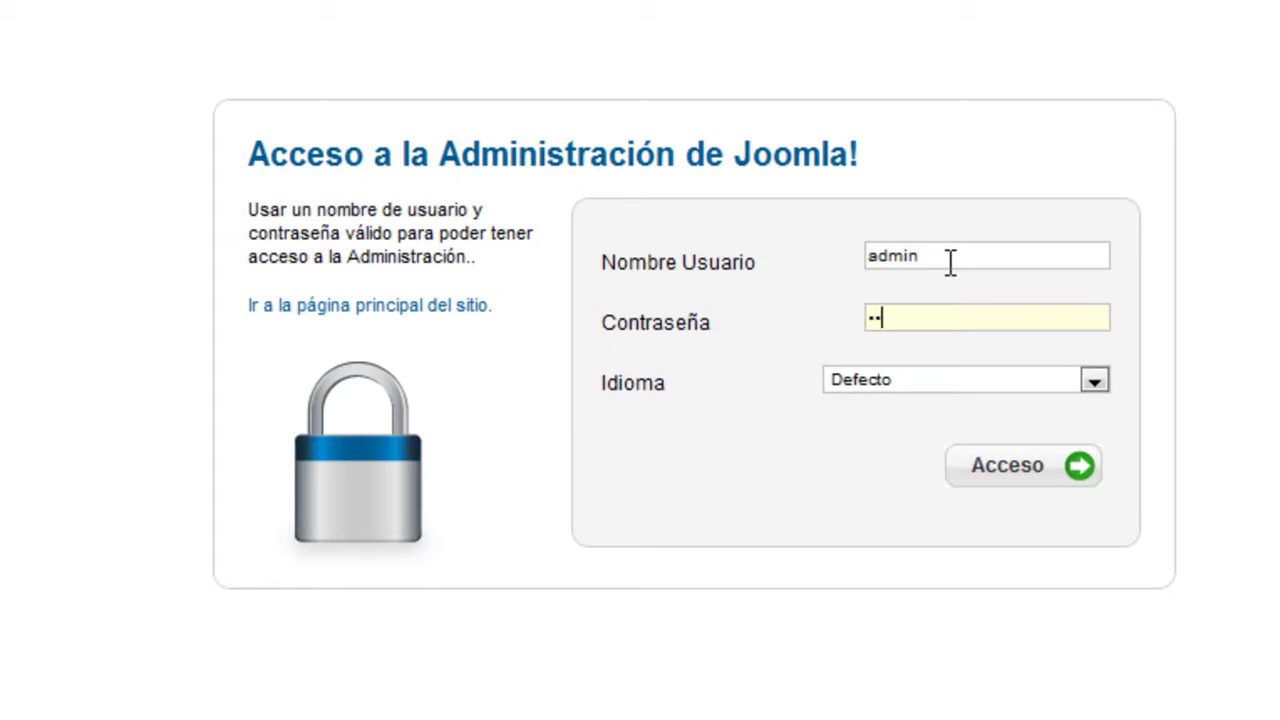
Step: Set Idioma to Español (Formal Internacional) and log in to the backend
click(869, 380)
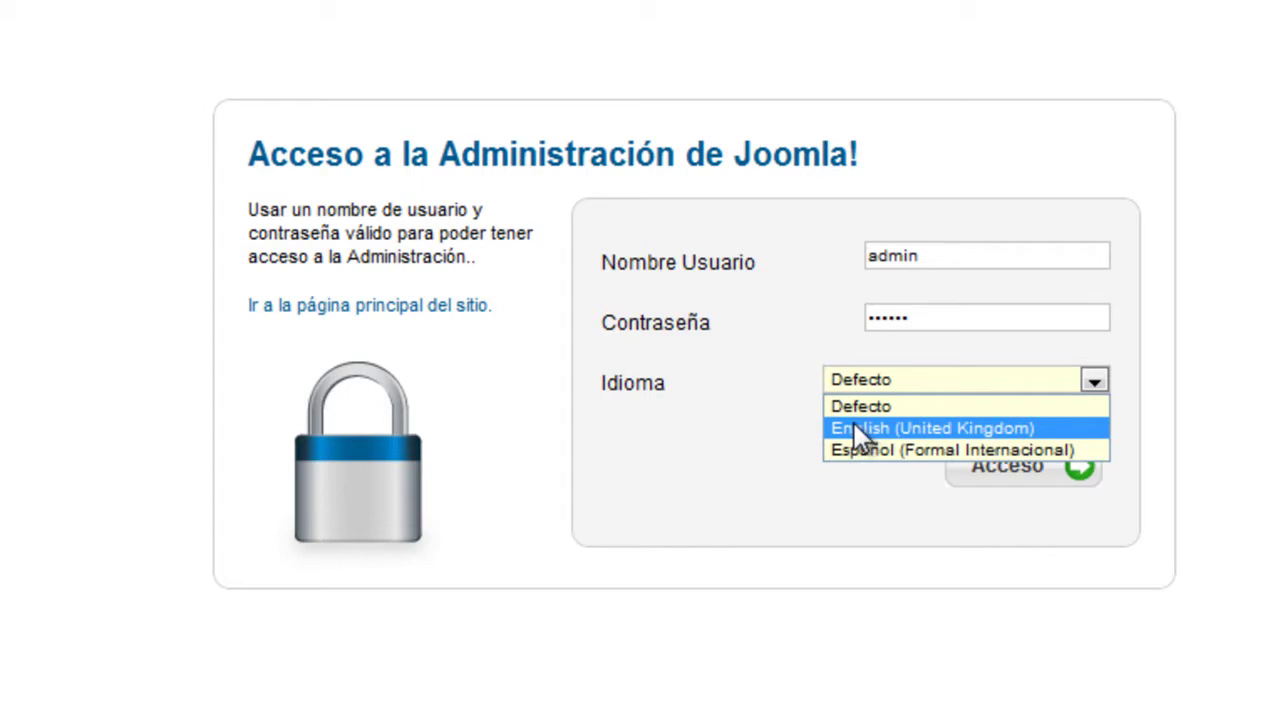
click(854, 427)
click(856, 388)
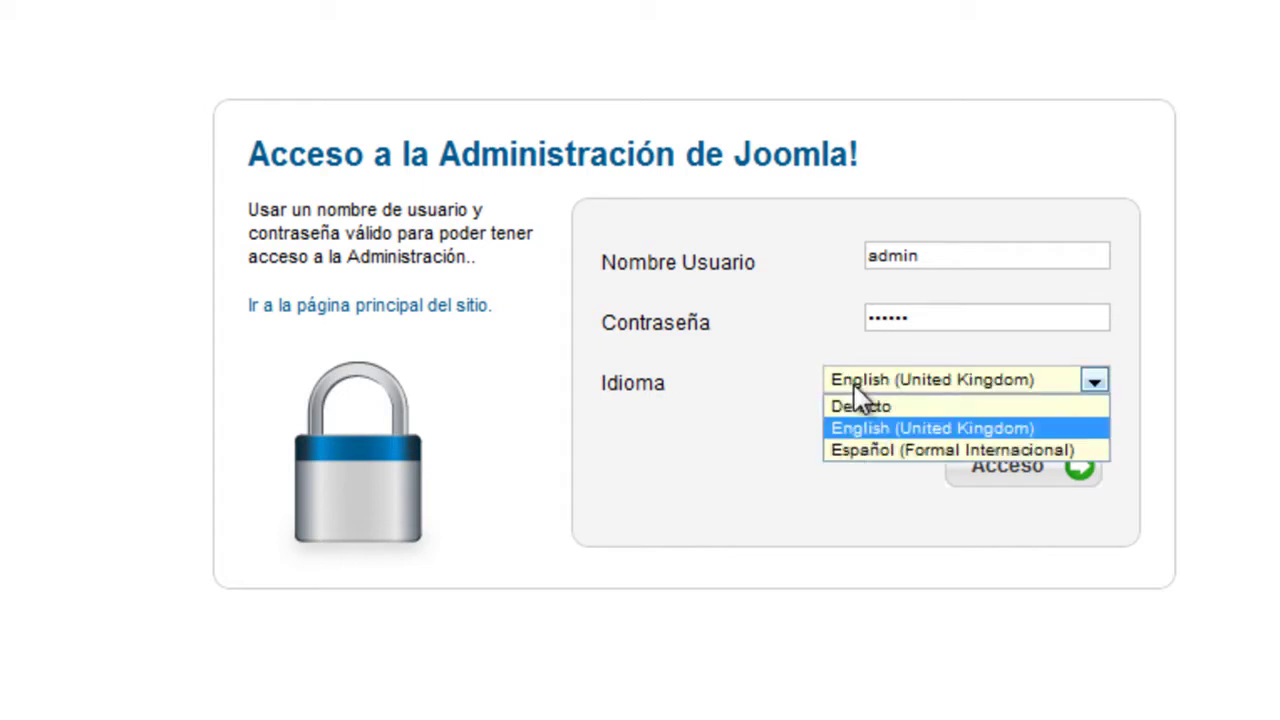
click(864, 449)
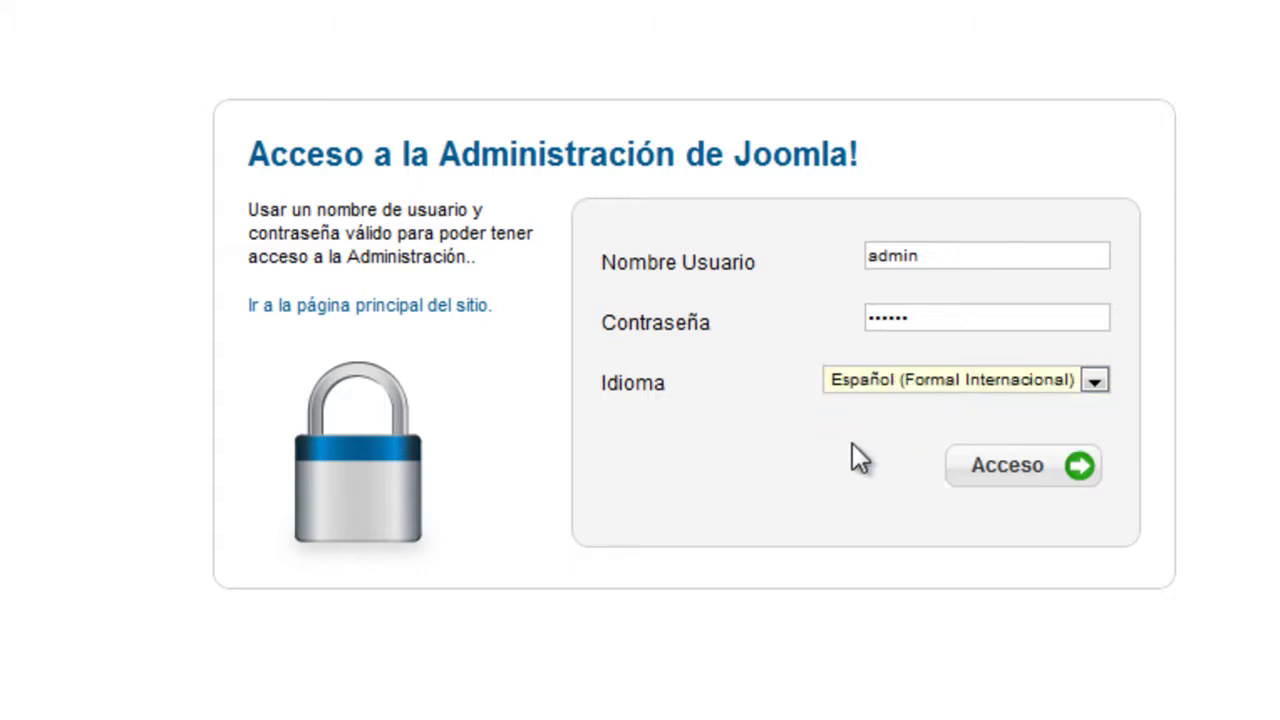
click(1040, 476)
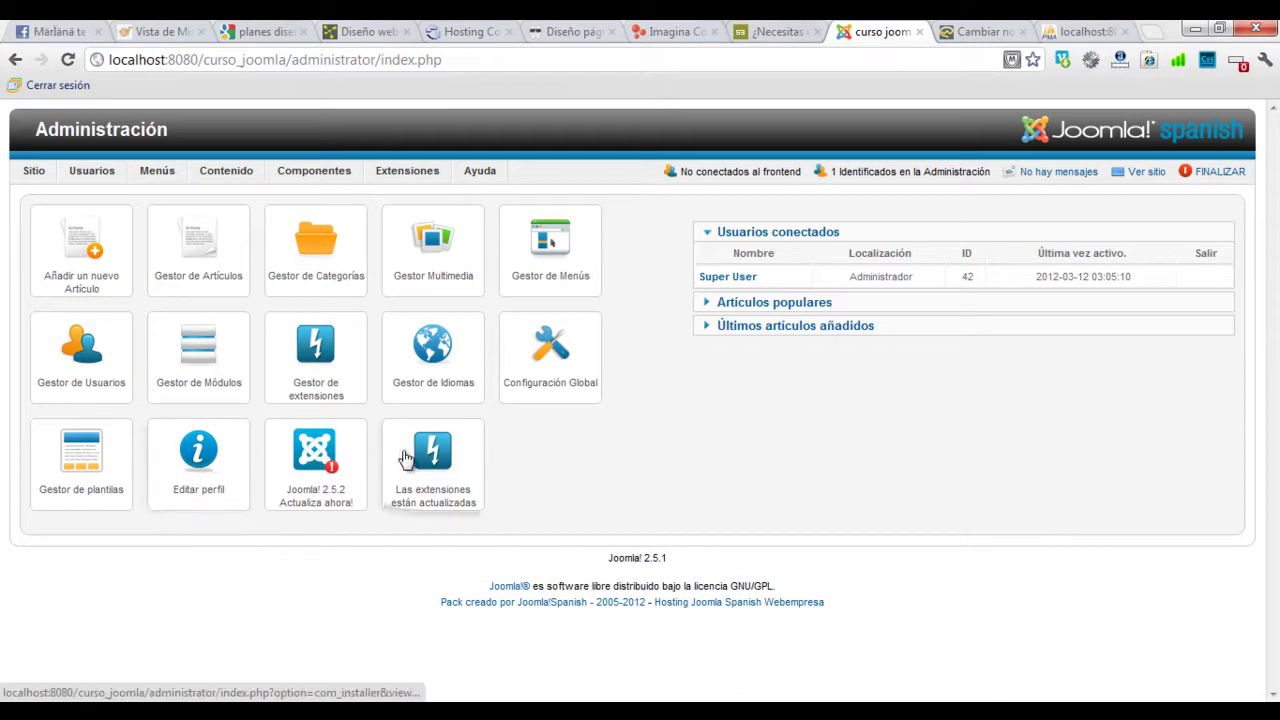
mouse_move(100, 215)
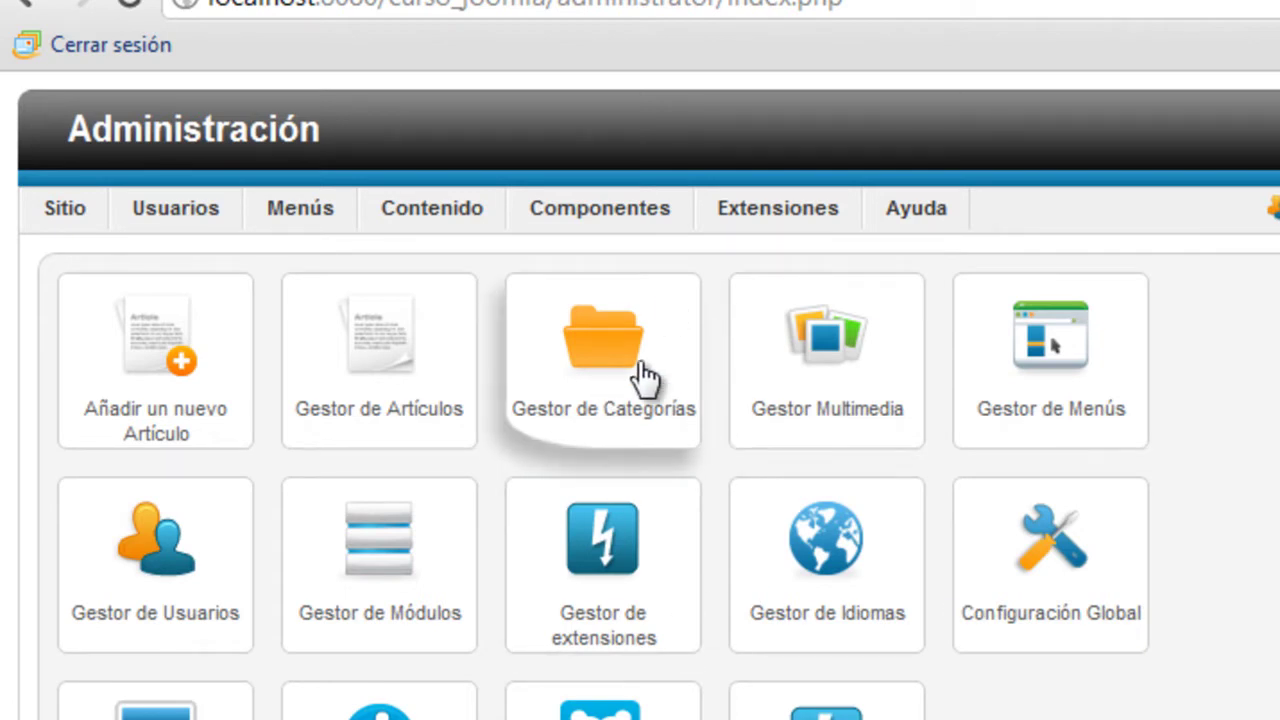
click(810, 362)
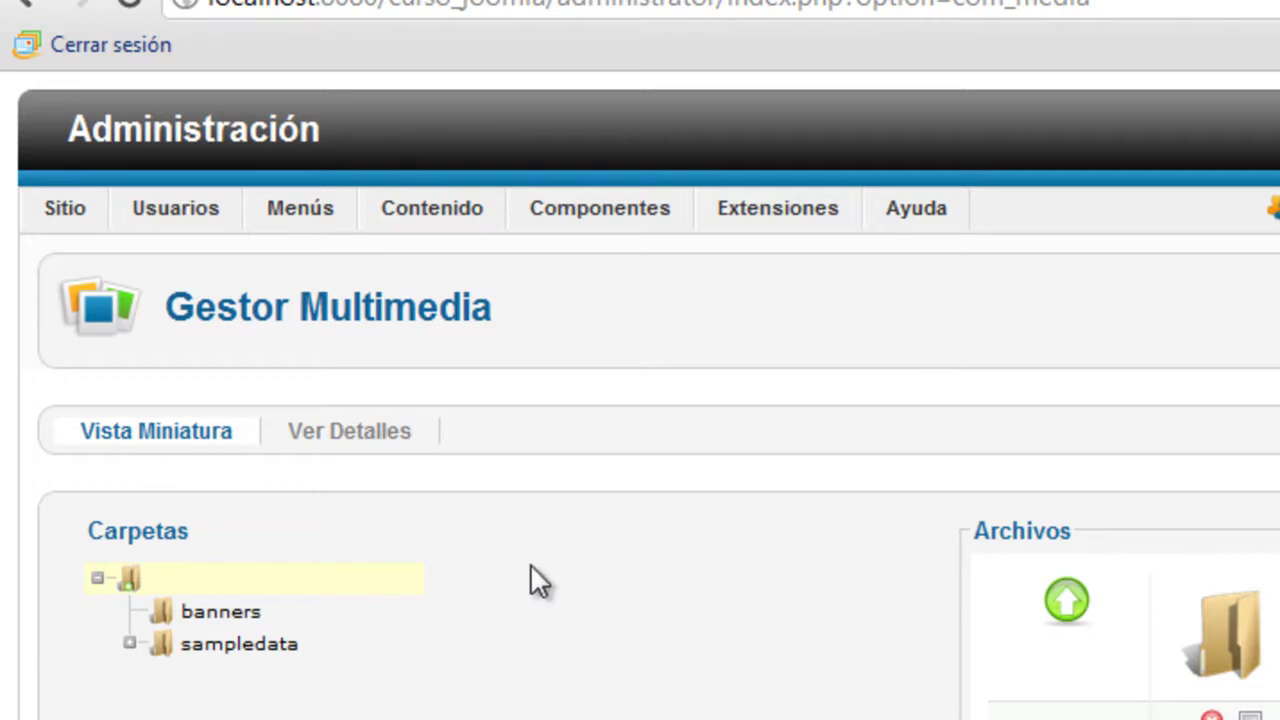
click(30, 4)
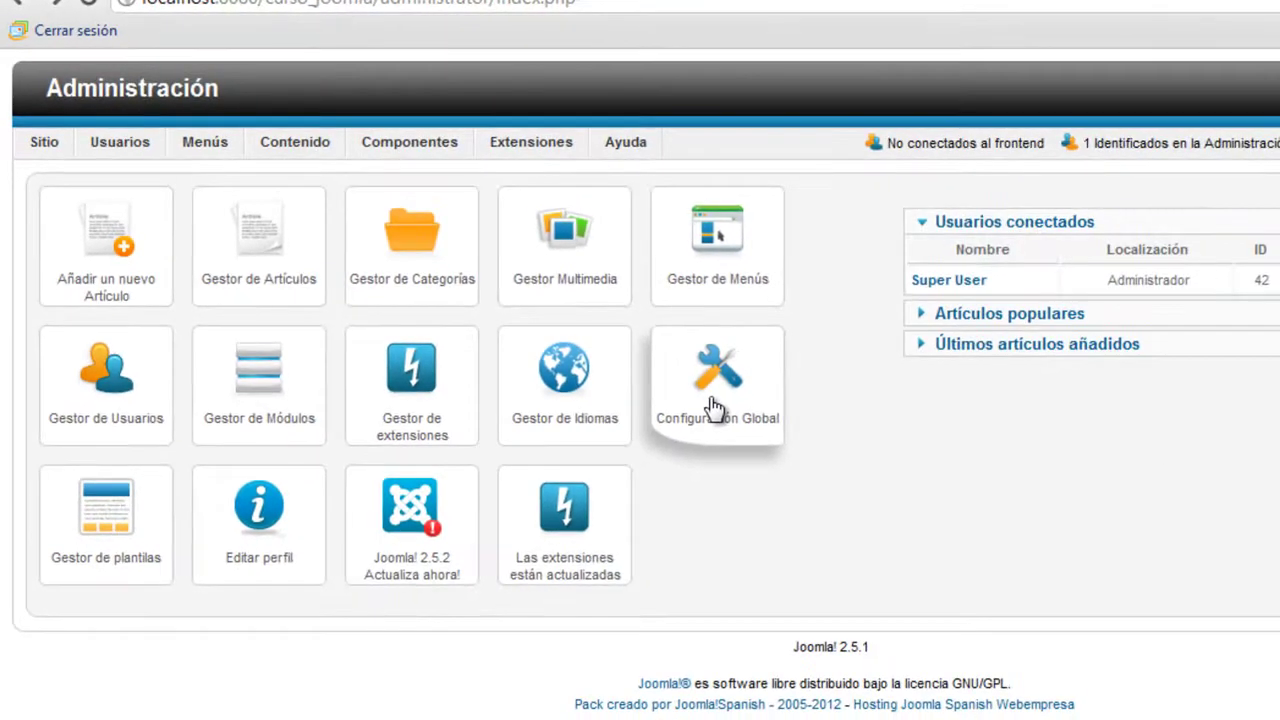
click(714, 406)
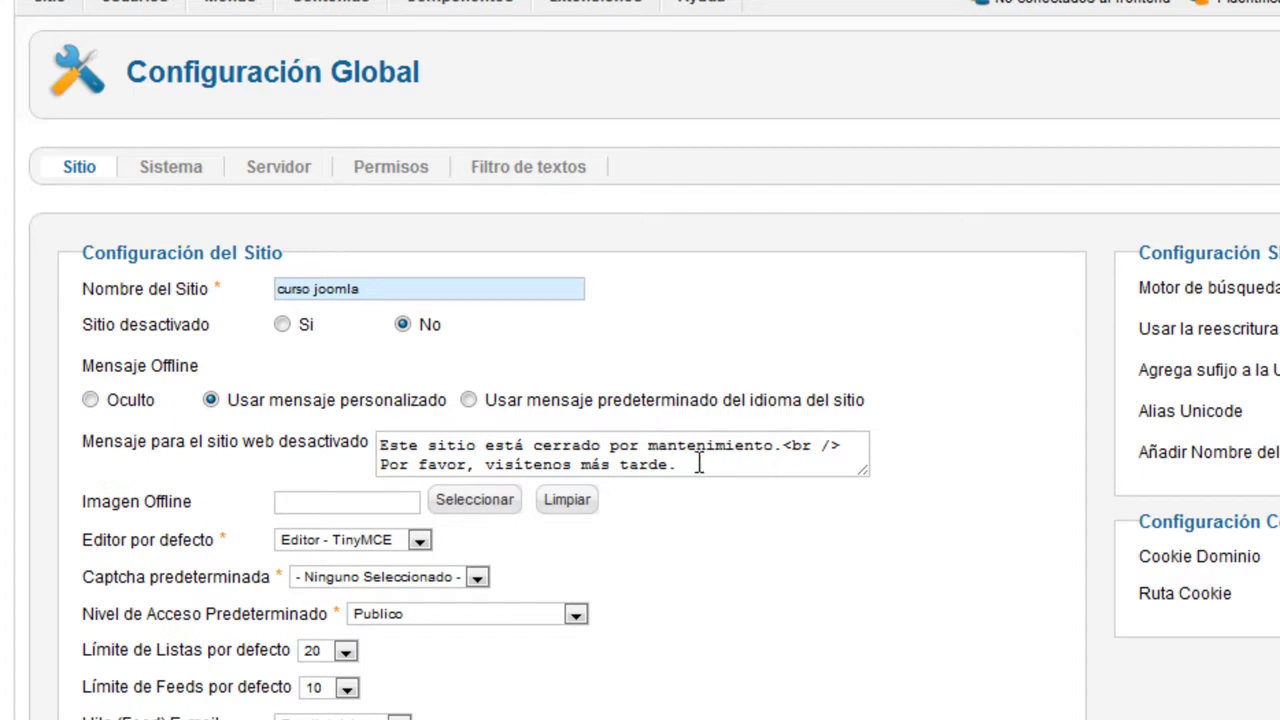
drag(678, 464, 448, 421)
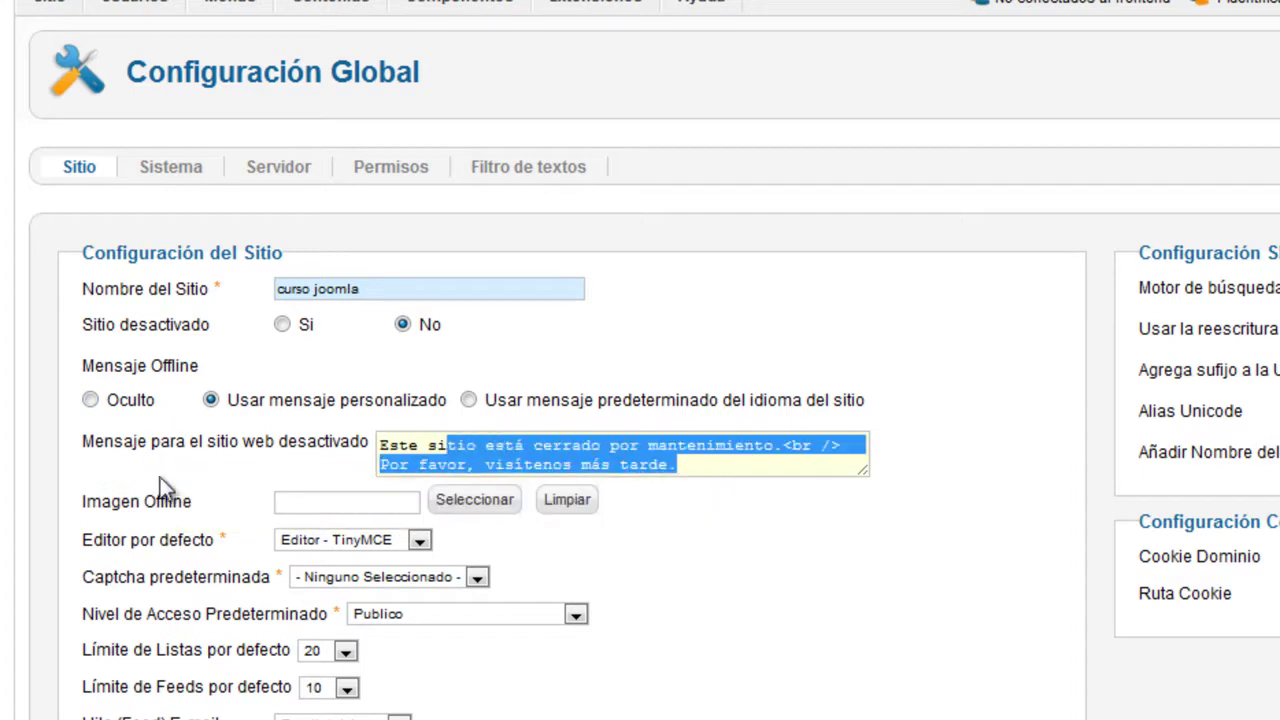
mouse_move(143, 507)
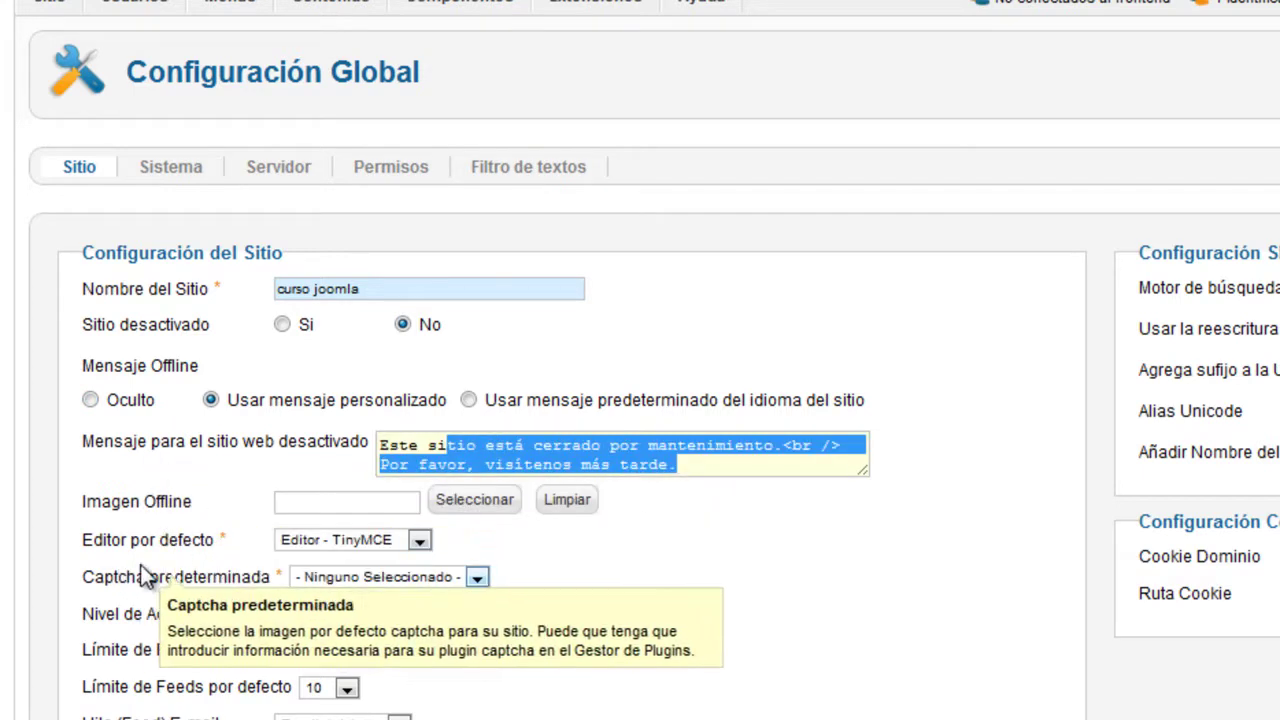
scroll(162, 549, down, 2)
mouse_move(162, 548)
mouse_move(197, 406)
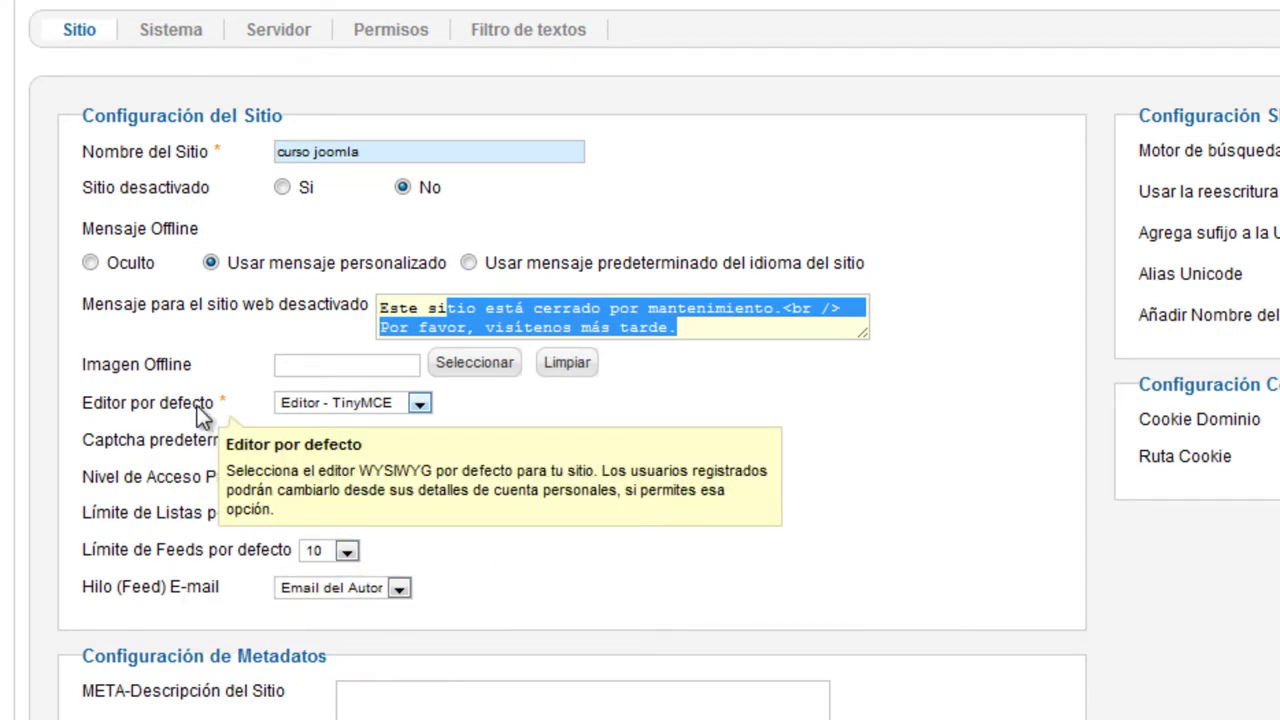
scroll(197, 406, up, 2)
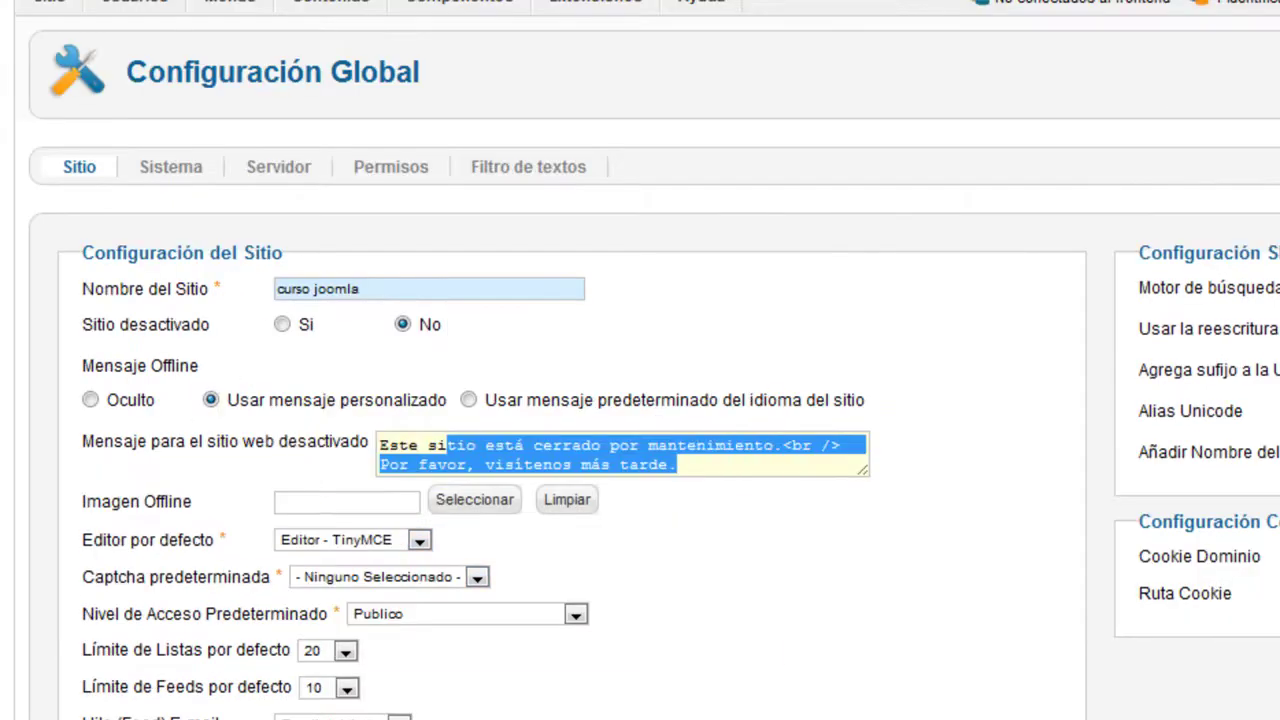
mouse_move(143, 5)
scroll(354, 463, down, 8)
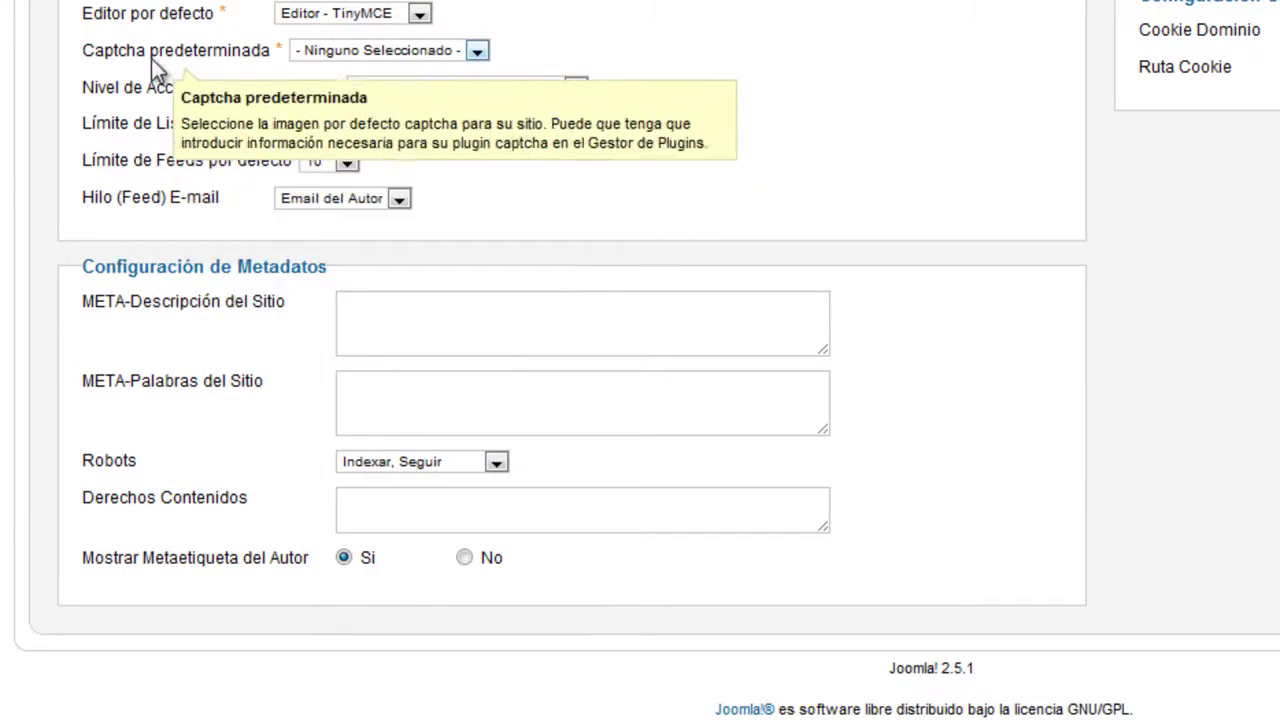
mouse_move(155, 28)
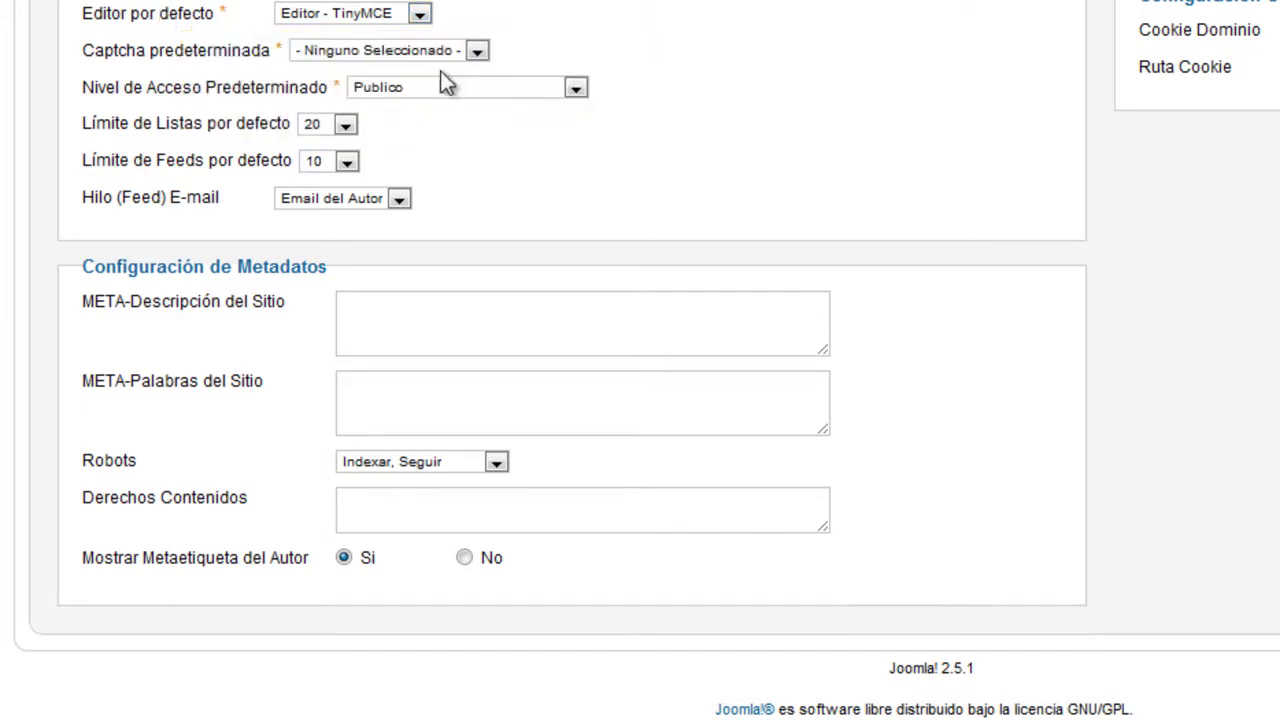
click(420, 16)
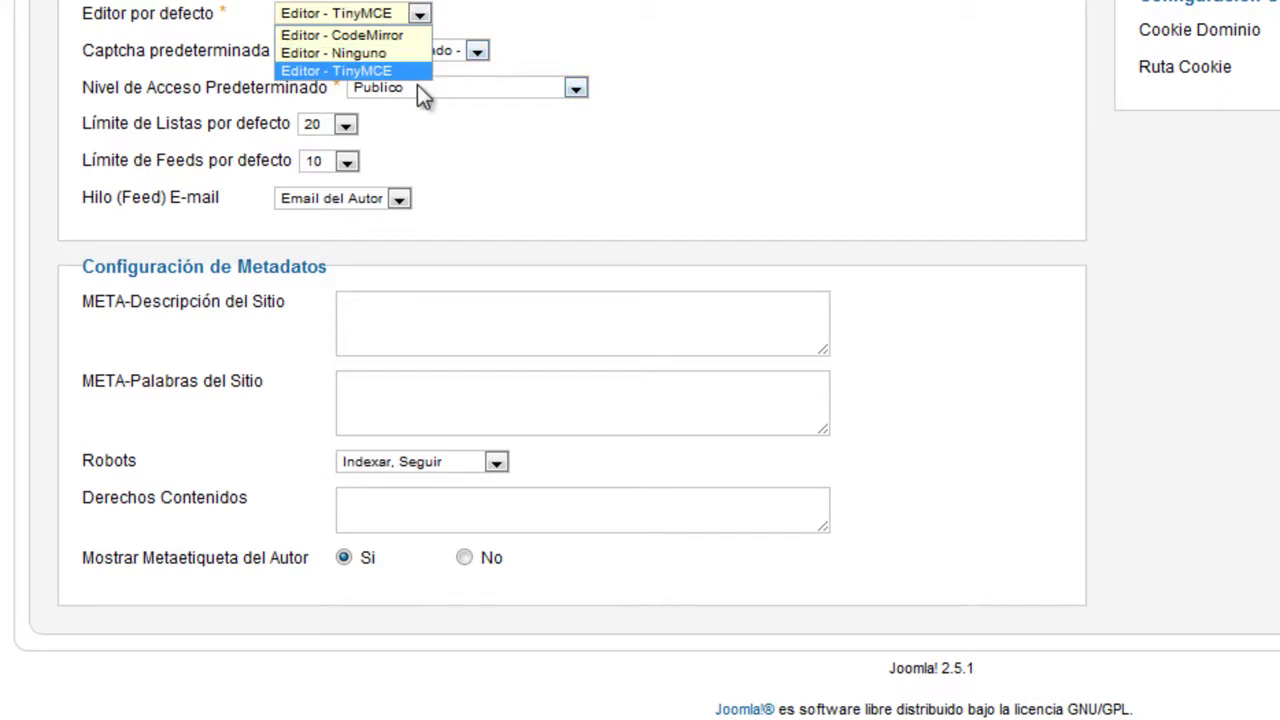
click(405, 74)
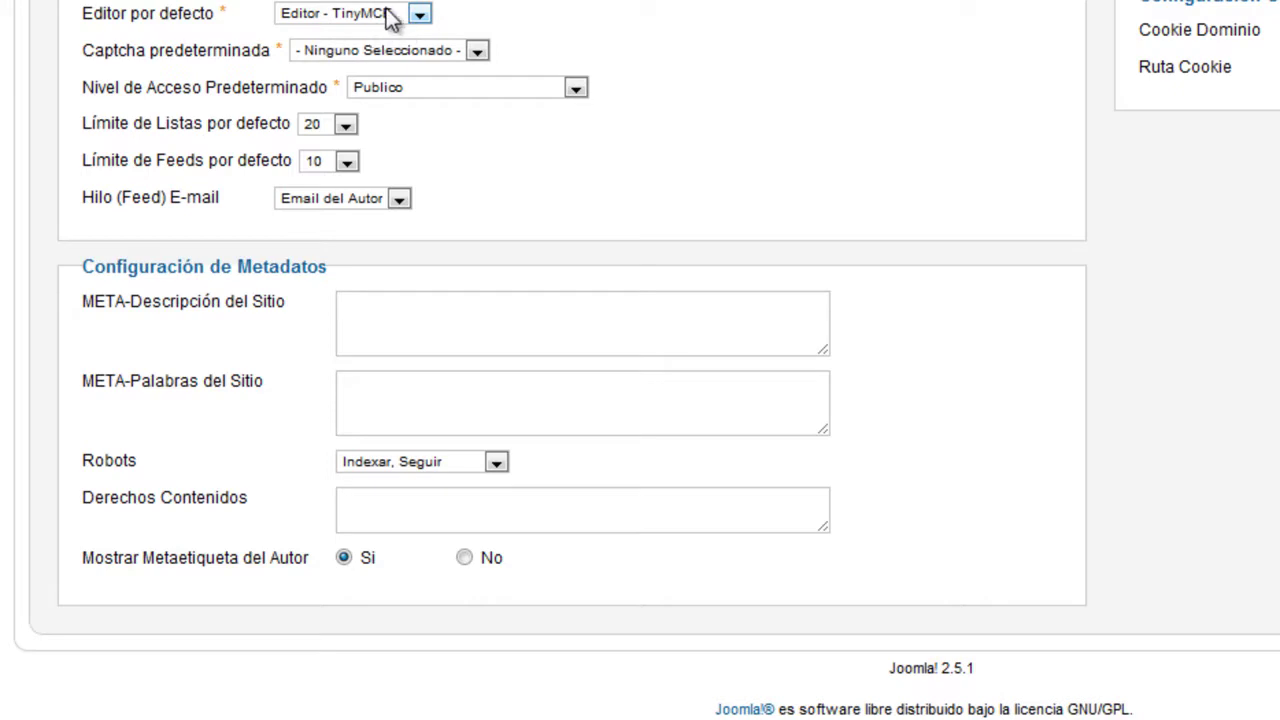
mouse_move(200, 88)
mouse_move(168, 59)
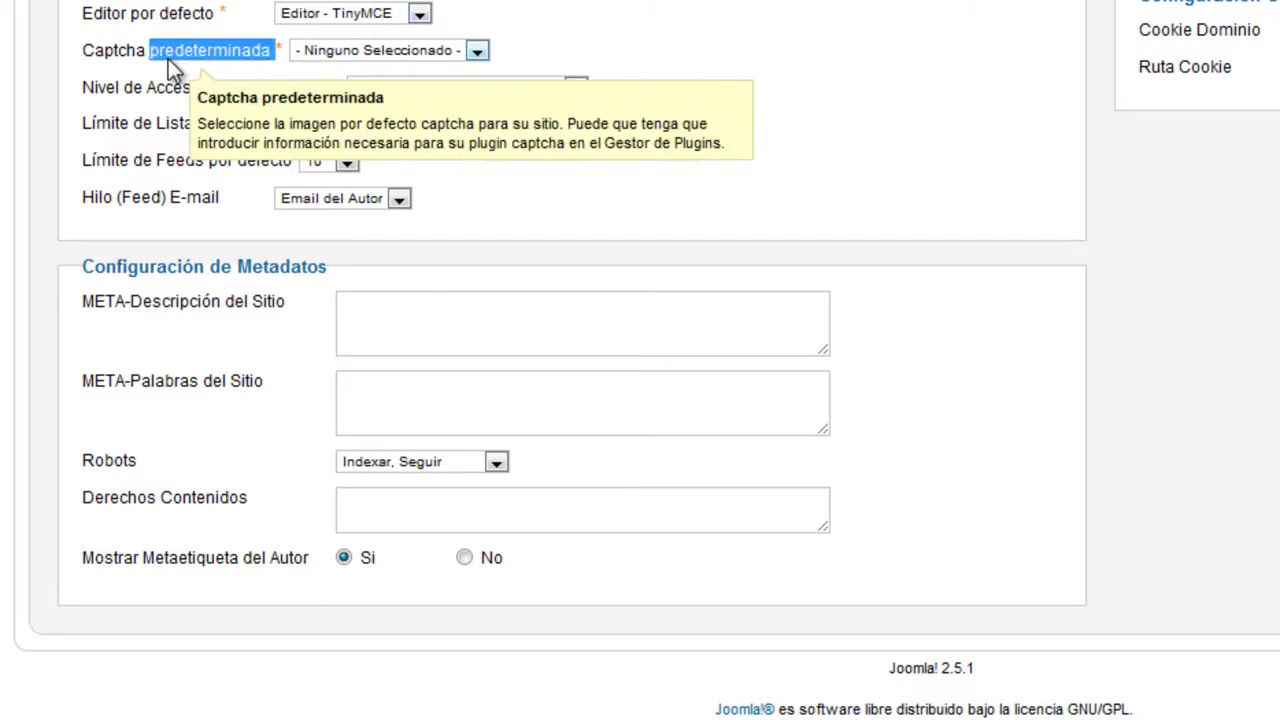
click(388, 54)
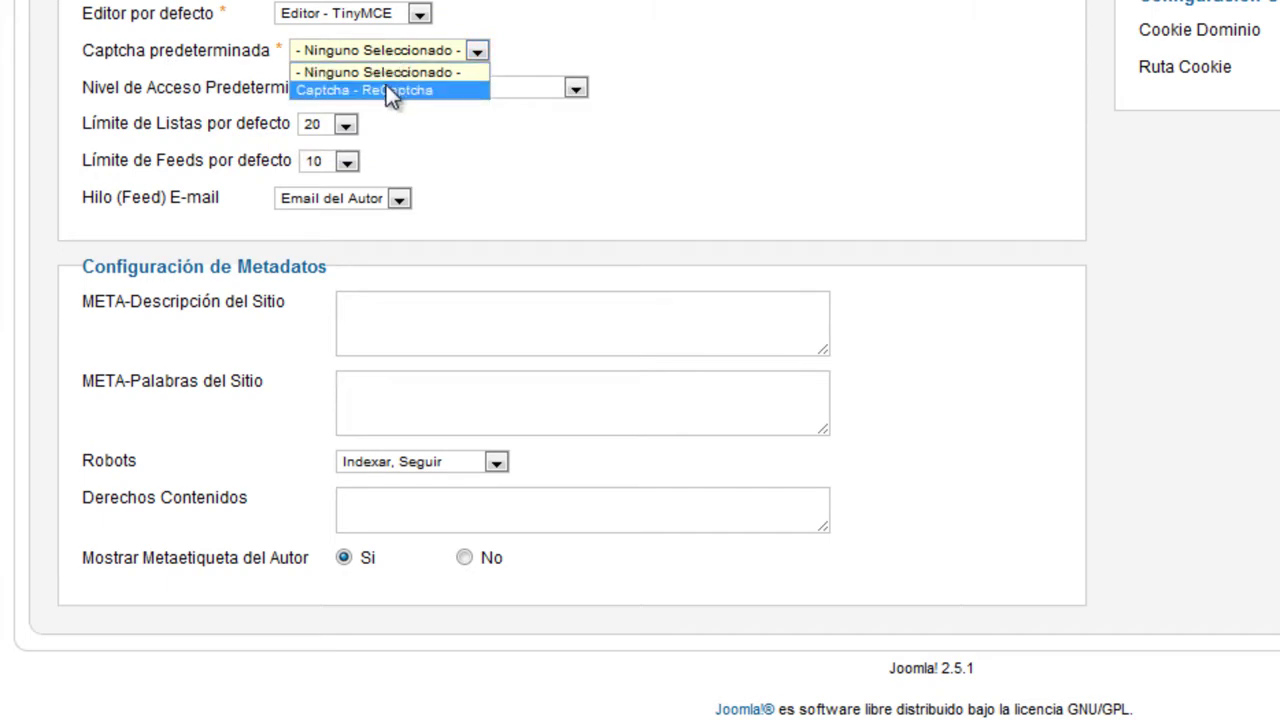
click(823, 90)
scroll(700, 150, up, 2)
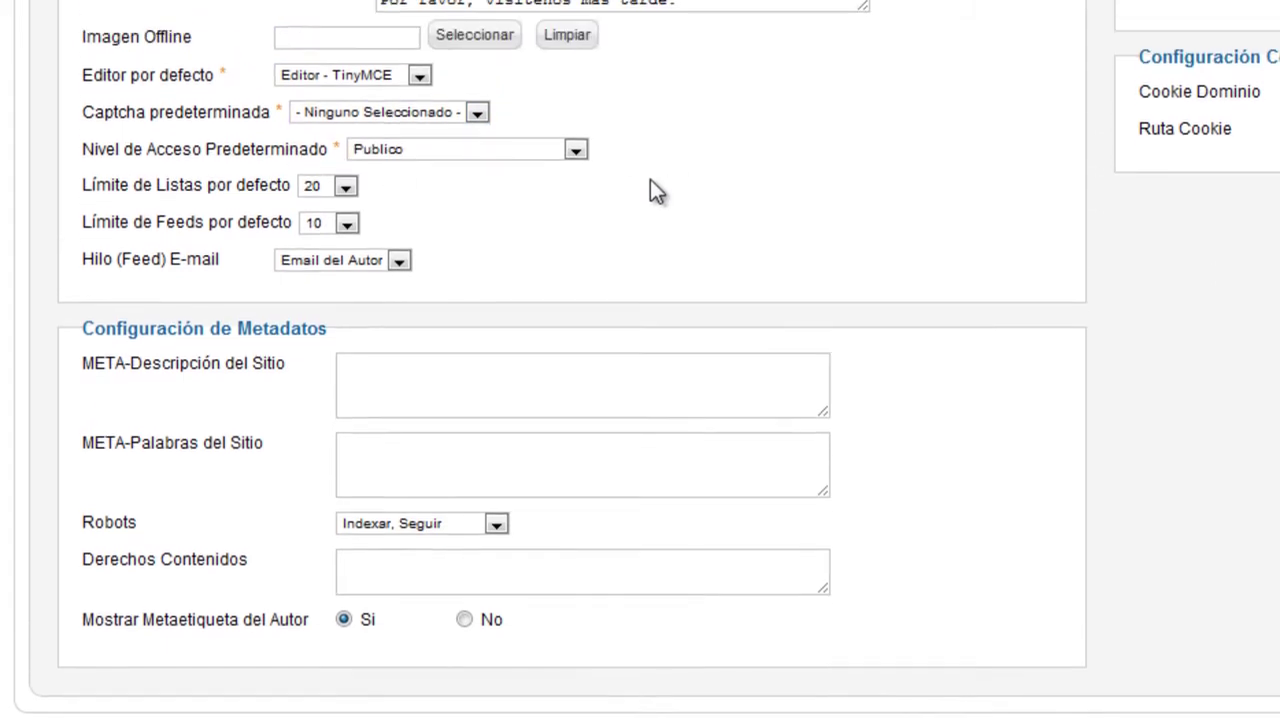
mouse_move(240, 172)
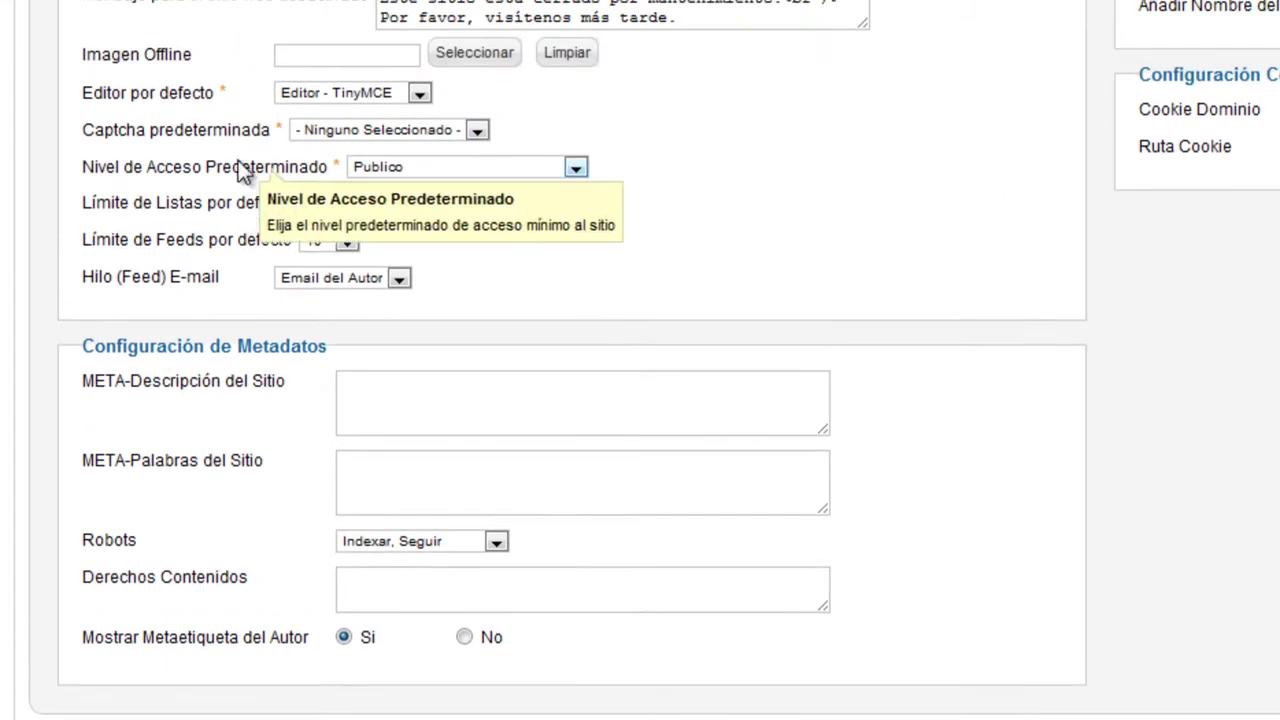
click(400, 167)
click(664, 209)
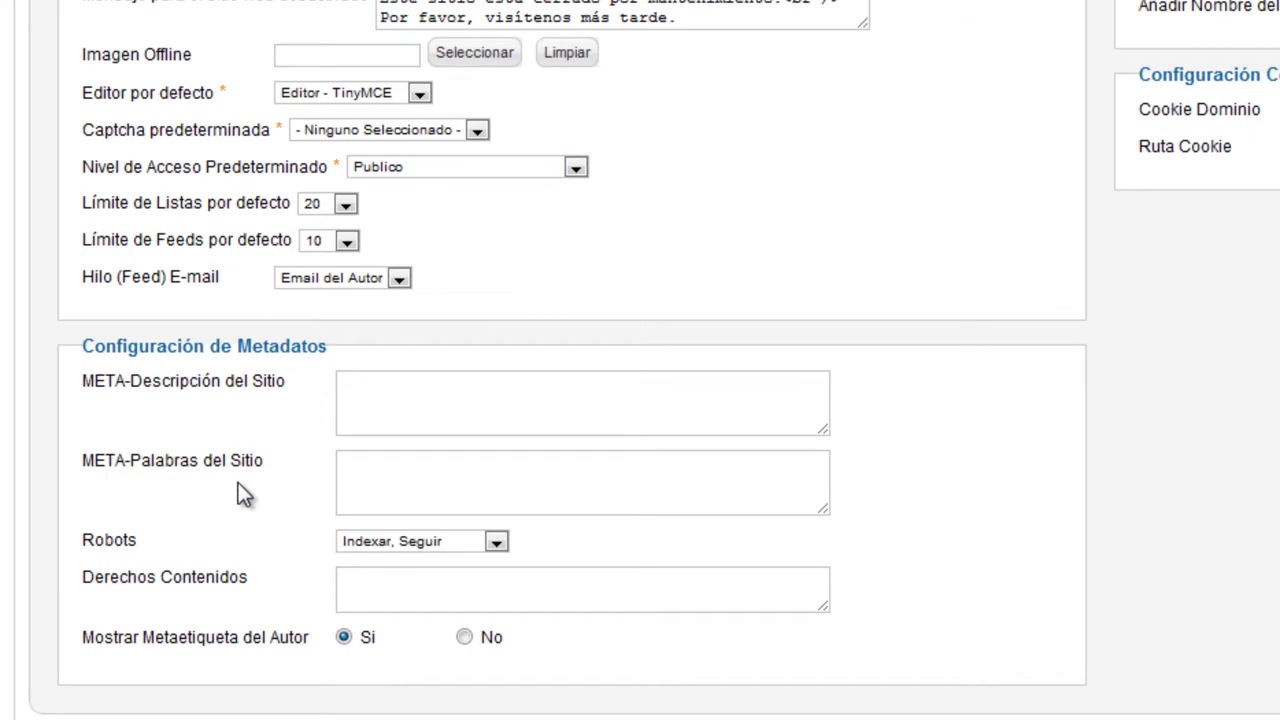
scroll(231, 482, up, 5)
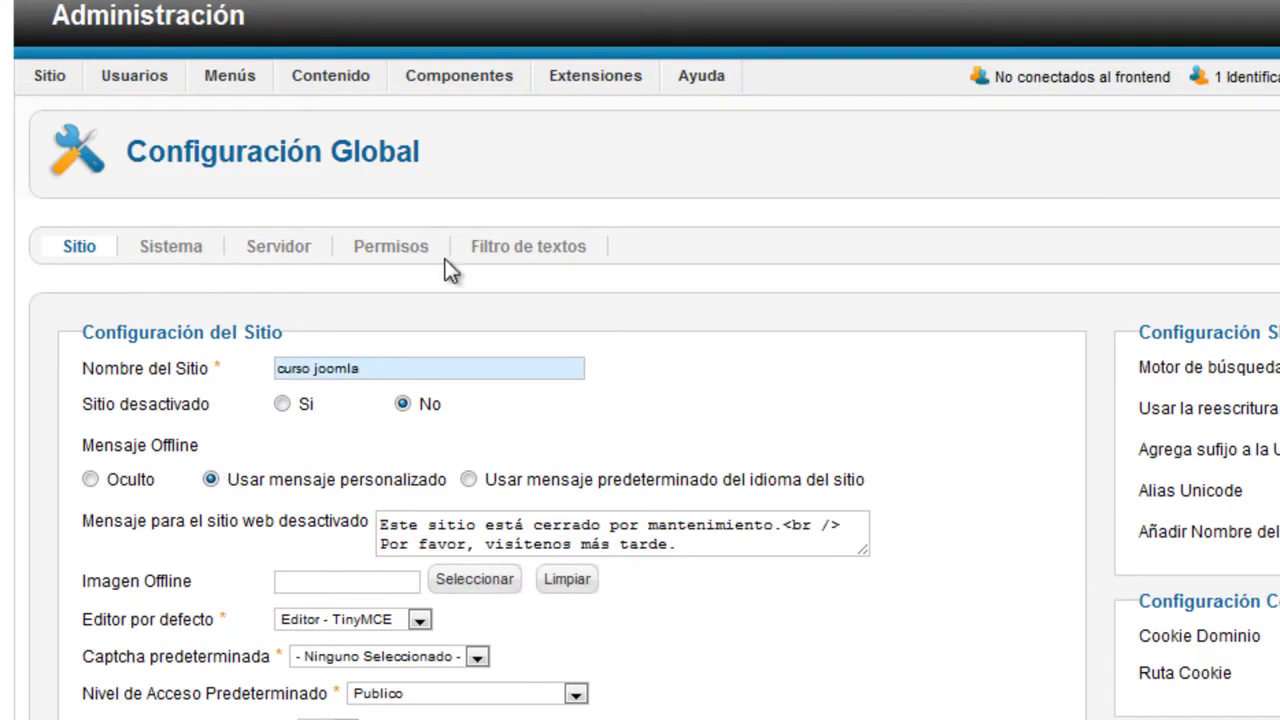
scroll(1014, 574, down, 3)
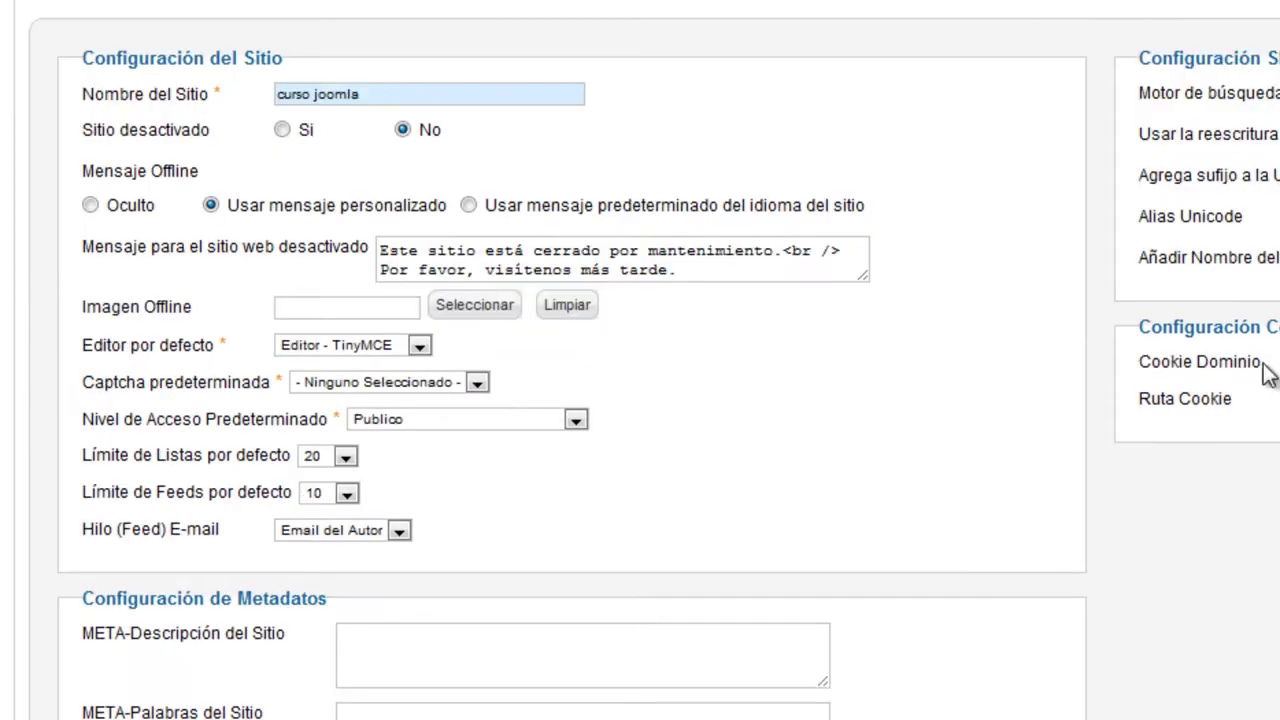
scroll(800, 333, down, 2)
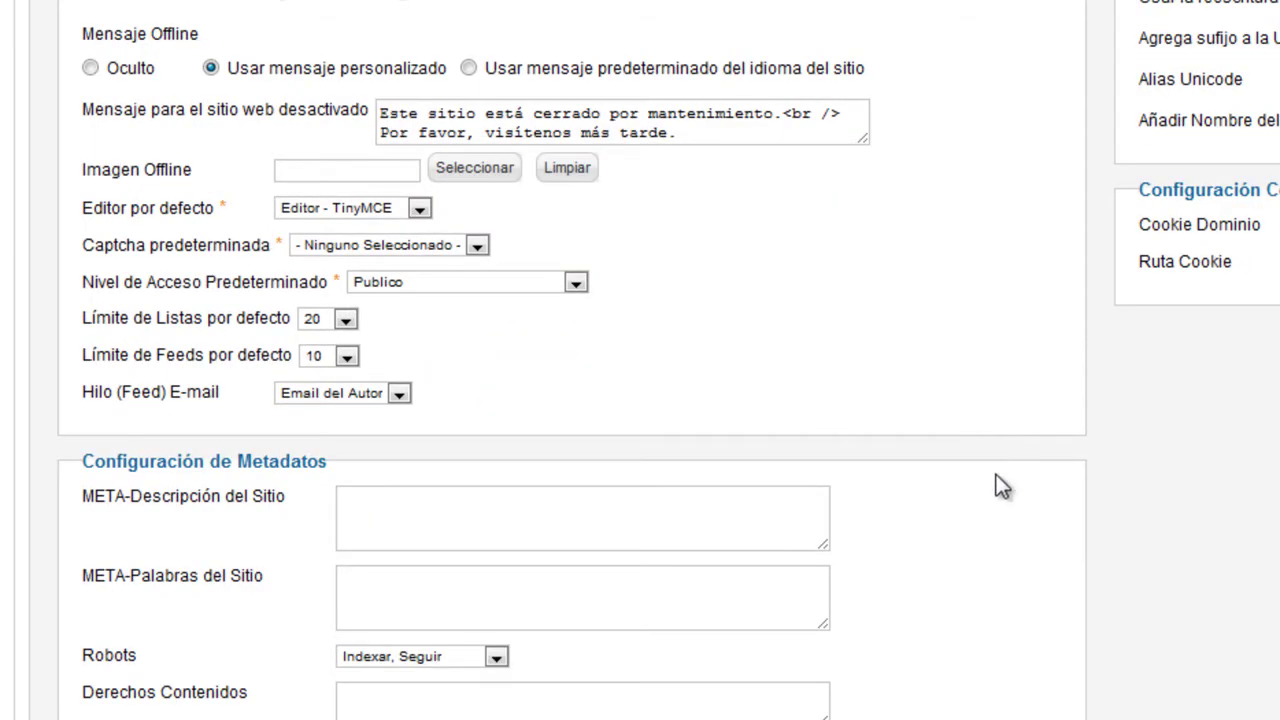
scroll(260, 460, up, 5)
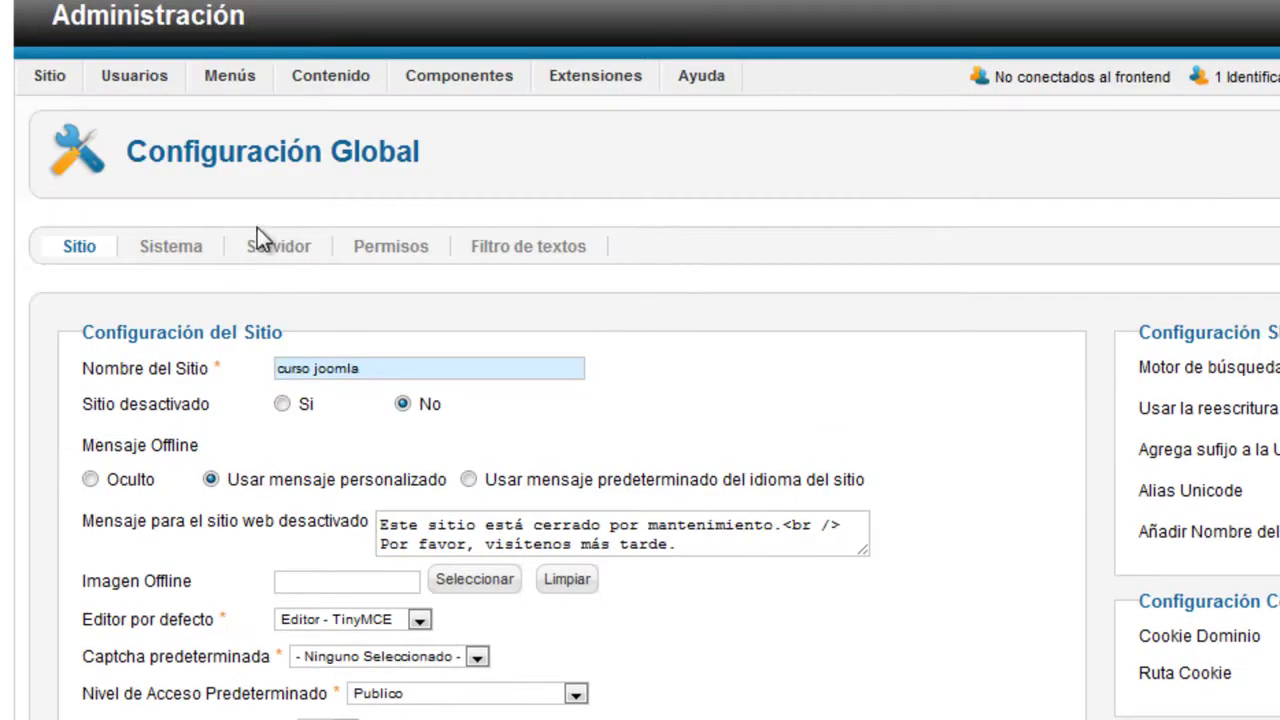
Step: Go back to the Panel de Control dashboard via Sitio > Panel de Control
mouse_move(73, 77)
click(100, 110)
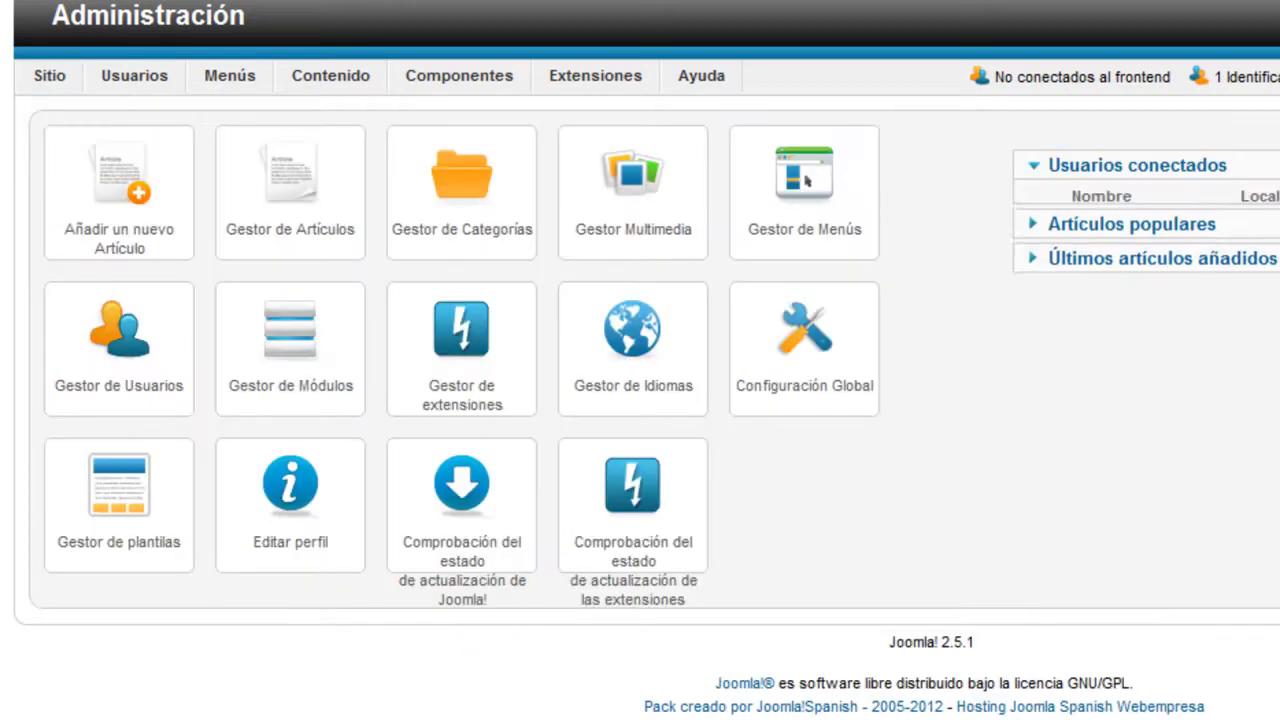